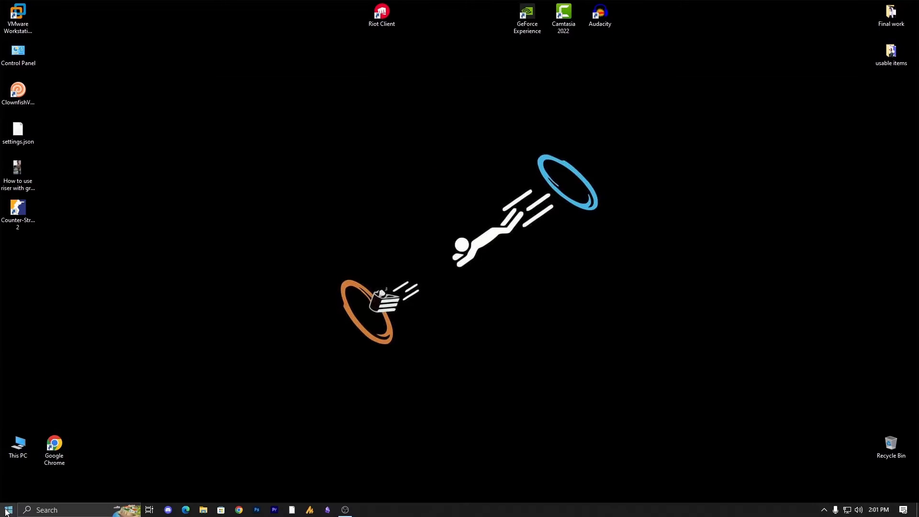
Open Control Panel by searching 'control' from the Start menu.
{"action": "key", "text": "super"}
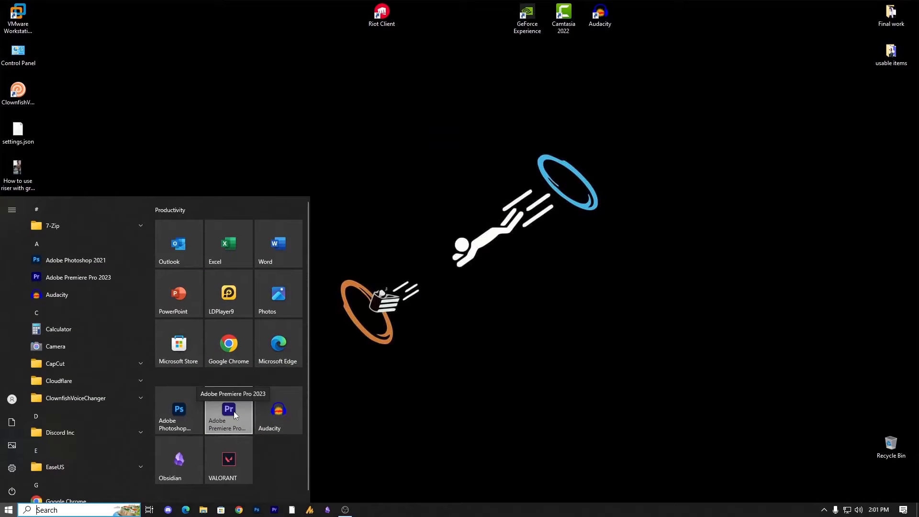
{"action": "type", "text": "sof"}
{"action": "key", "text": "BackSpace"}
{"action": "key", "text": "BackSpace"}
{"action": "key", "text": "BackSpace"}
{"action": "type", "text": "control"}
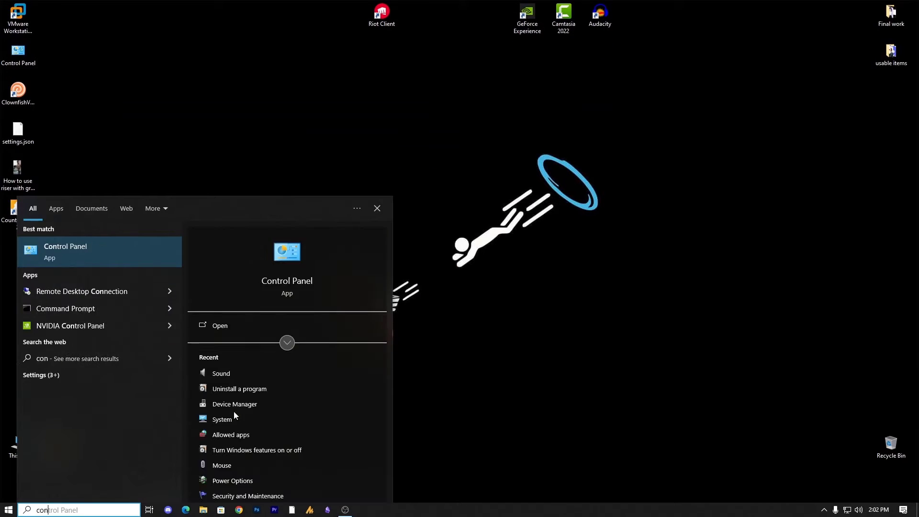
{"action": "key", "text": "Return"}
Check the recording devices in Hardware and Sound > Sound, then cancel the dialog.
{"action": "left_click", "coordinate": [320, 254]}
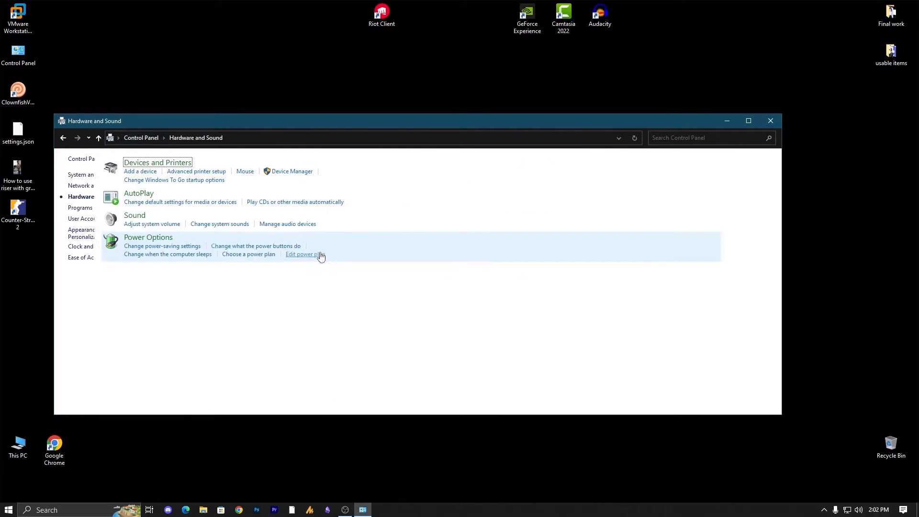
{"action": "left_click", "coordinate": [195, 216]}
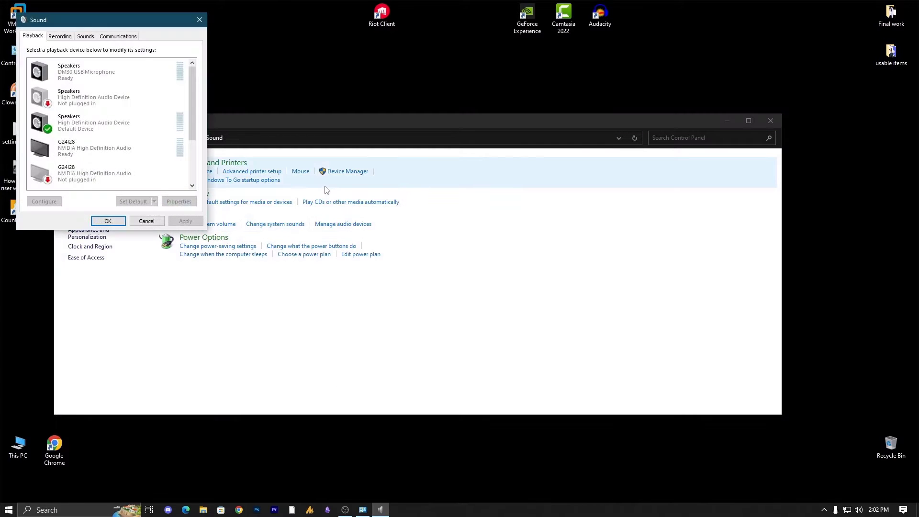
{"action": "left_click_drag", "start_coordinate": [126, 16], "coordinate": [435, 146]}
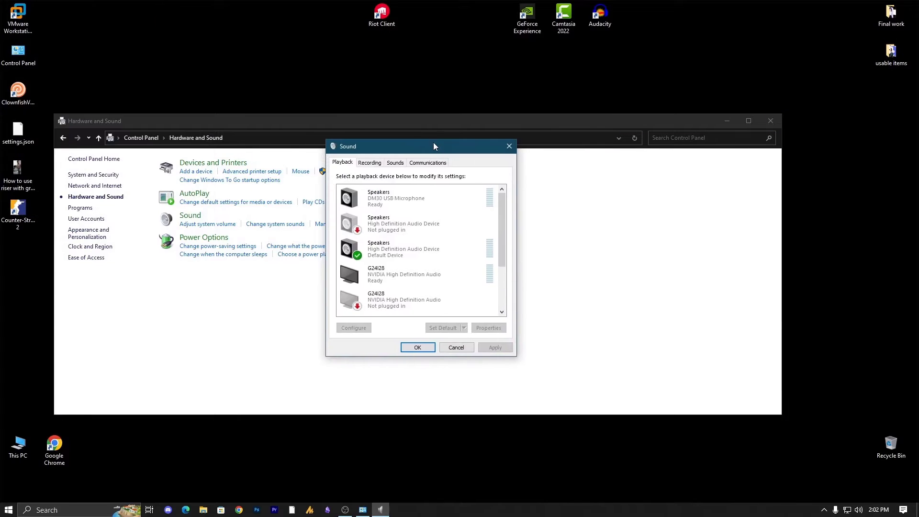
{"action": "left_click", "coordinate": [374, 163]}
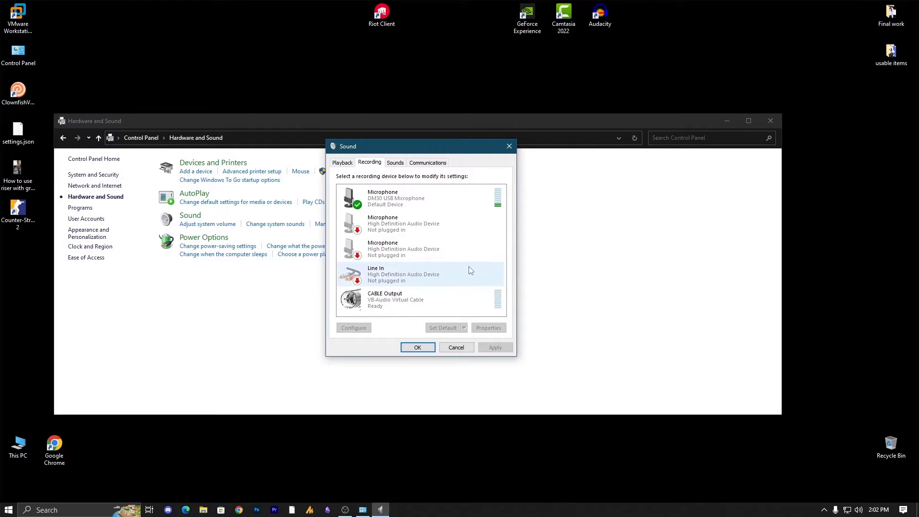
{"action": "right_click", "coordinate": [476, 246]}
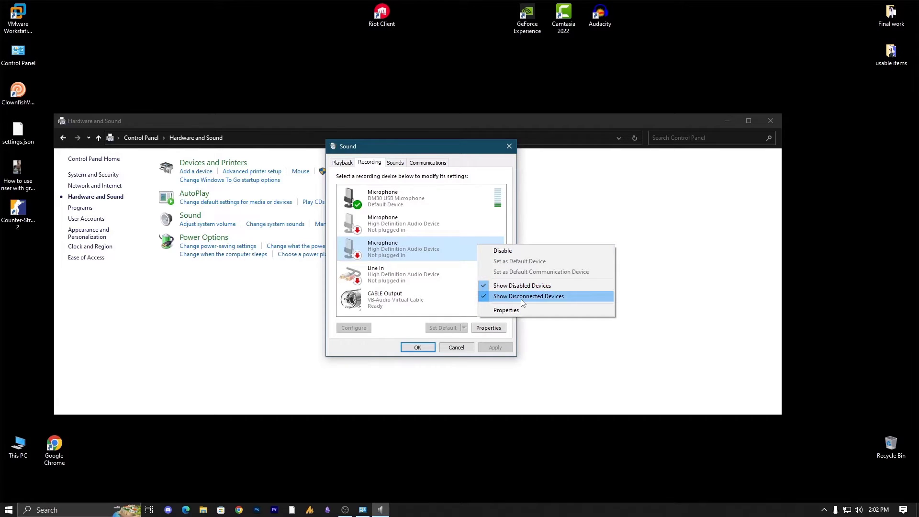
{"action": "left_click", "coordinate": [410, 265]}
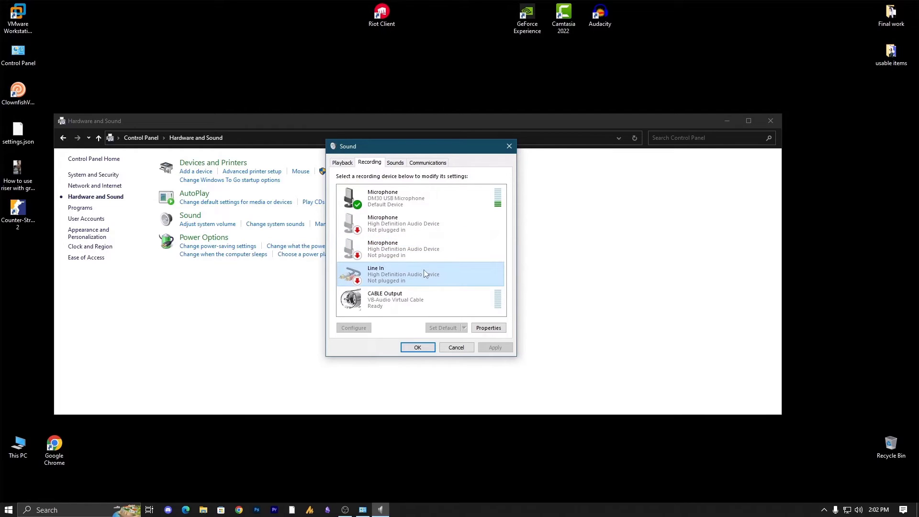
{"action": "left_click", "coordinate": [459, 349]}
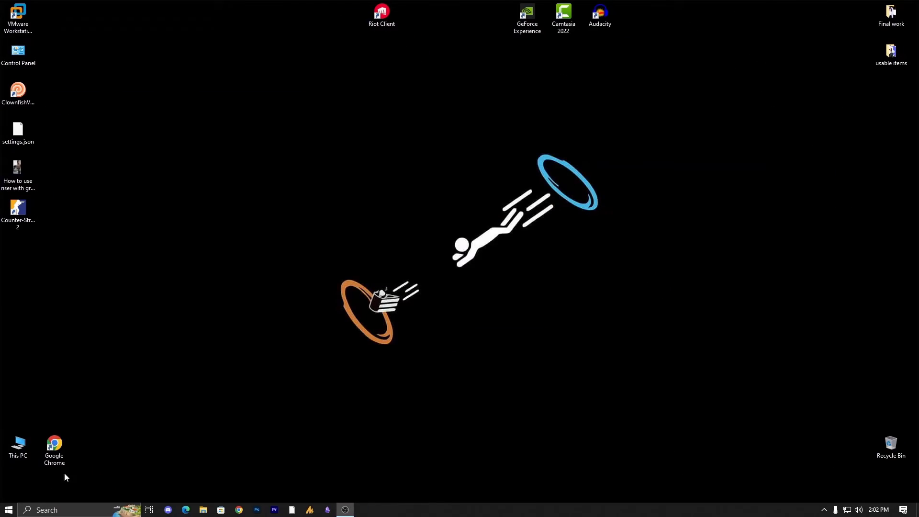
Open System Information by searching 'system' in Windows search.
{"action": "left_click", "coordinate": [46, 510]}
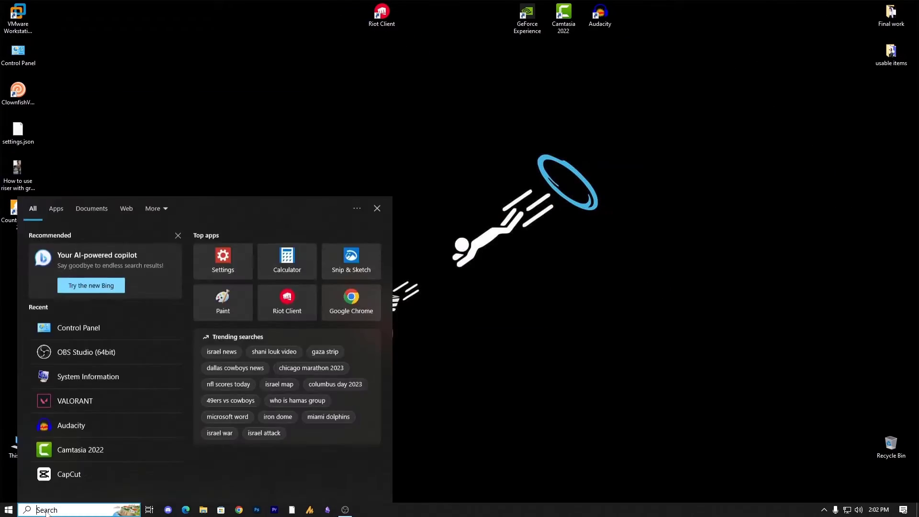
{"action": "type", "text": "win"}
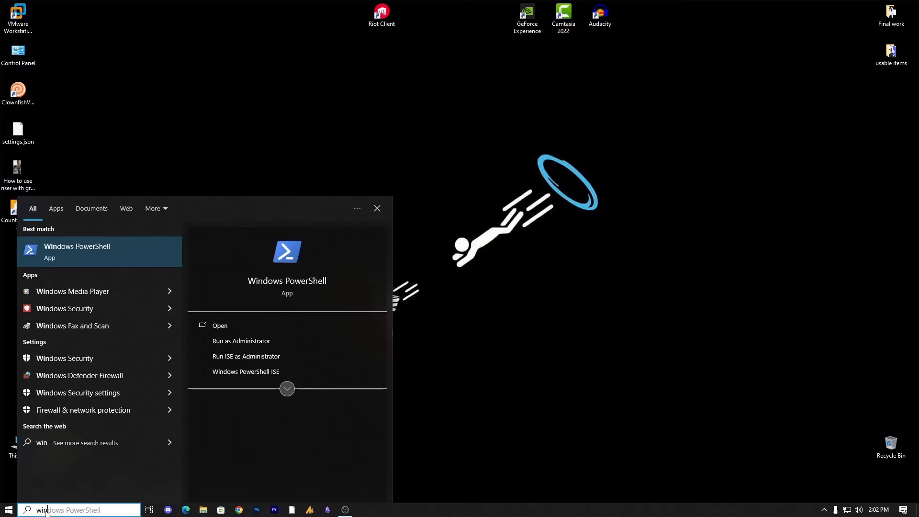
{"action": "key", "text": "ctrl+a"}
{"action": "type", "text": "system"}
{"action": "left_click", "coordinate": [113, 254]}
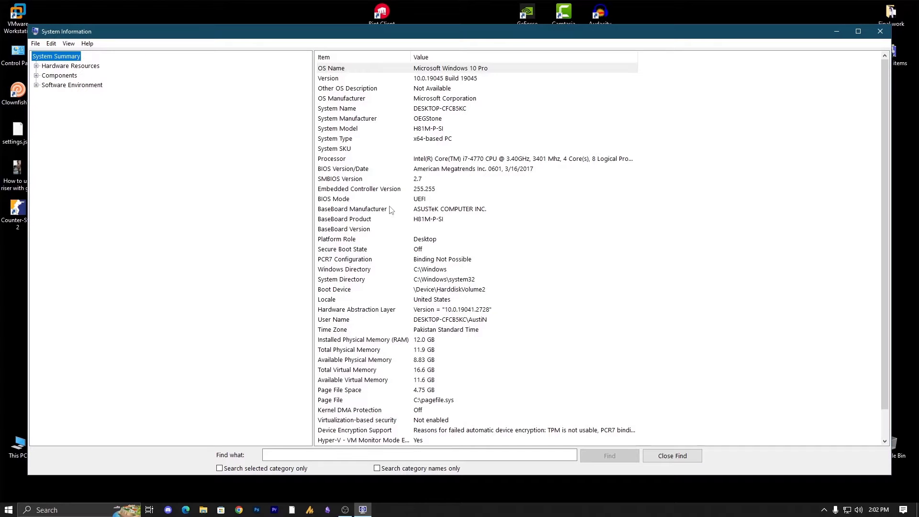
Inspect the OS, System Model, ASUSTeK manufacturer and H81M-P-SI baseboard entries in System Summary.
{"action": "left_click", "coordinate": [374, 91]}
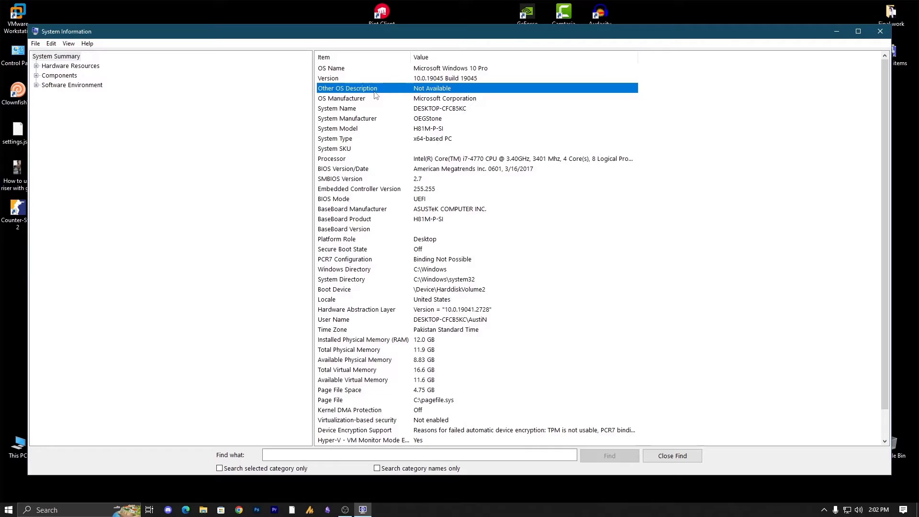
{"action": "left_click", "coordinate": [380, 129]}
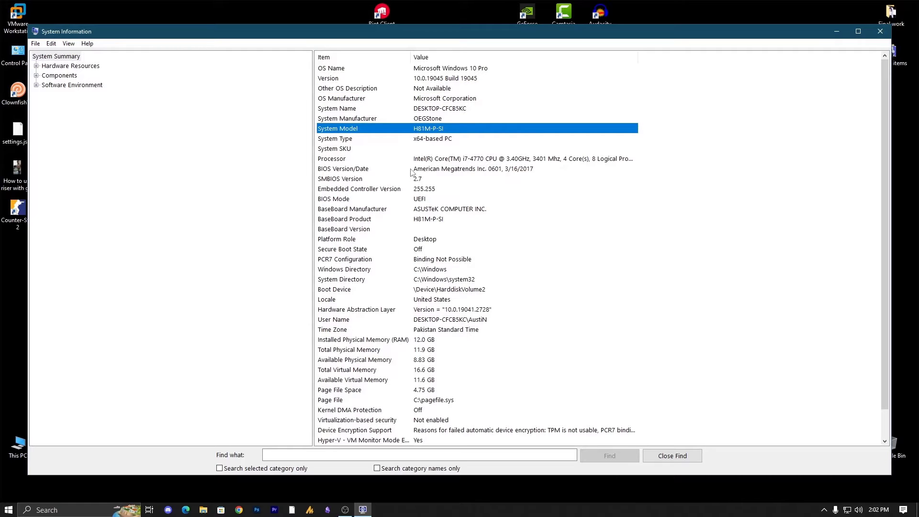
{"action": "left_click", "coordinate": [402, 209]}
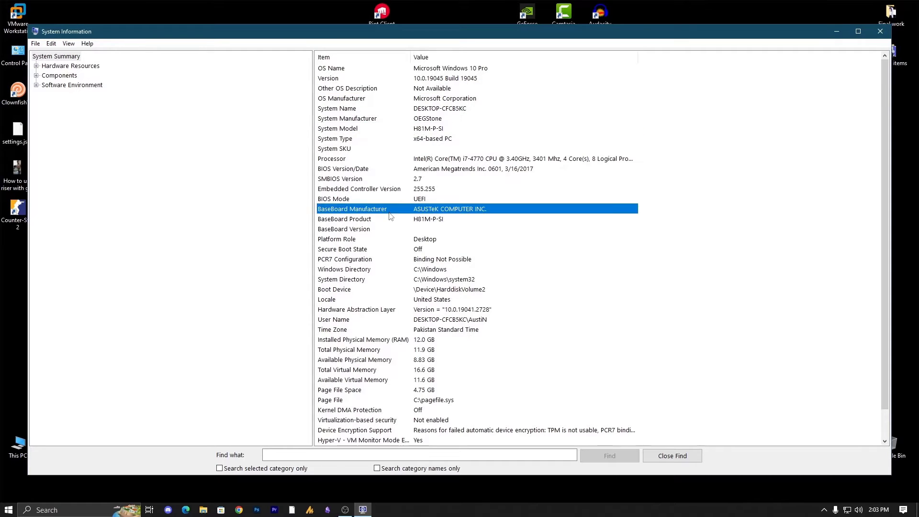
{"action": "left_click", "coordinate": [444, 222]}
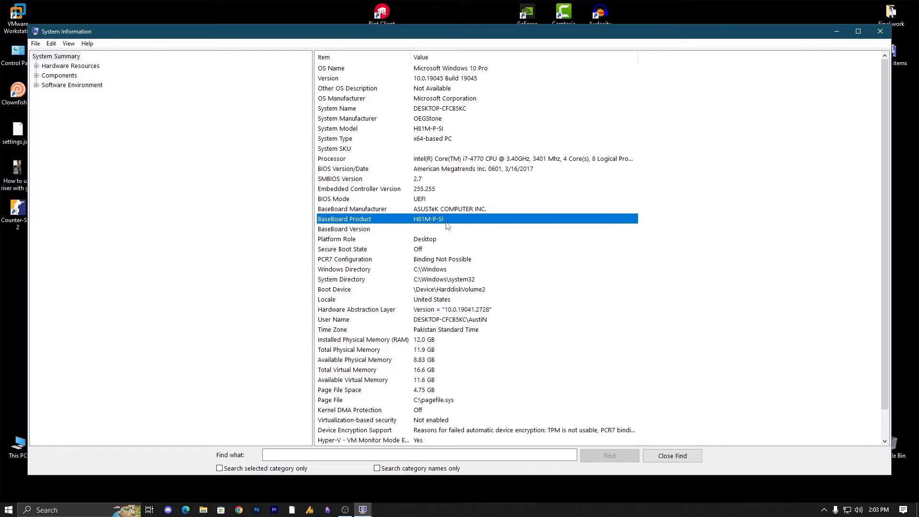
Search 'asus' in a new Chrome window and open the ASUS Download Center result.
{"action": "left_click", "coordinate": [239, 509]}
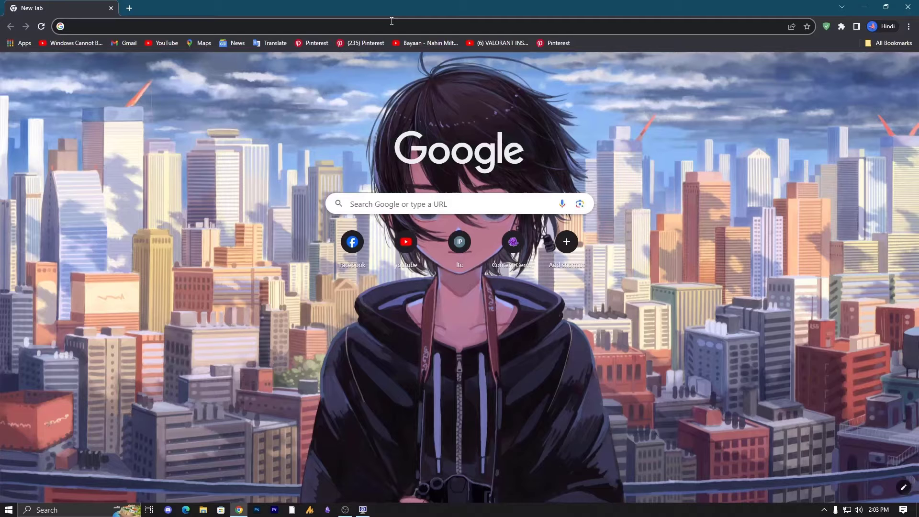
{"action": "left_click", "coordinate": [391, 21]}
{"action": "type", "text": "asus"}
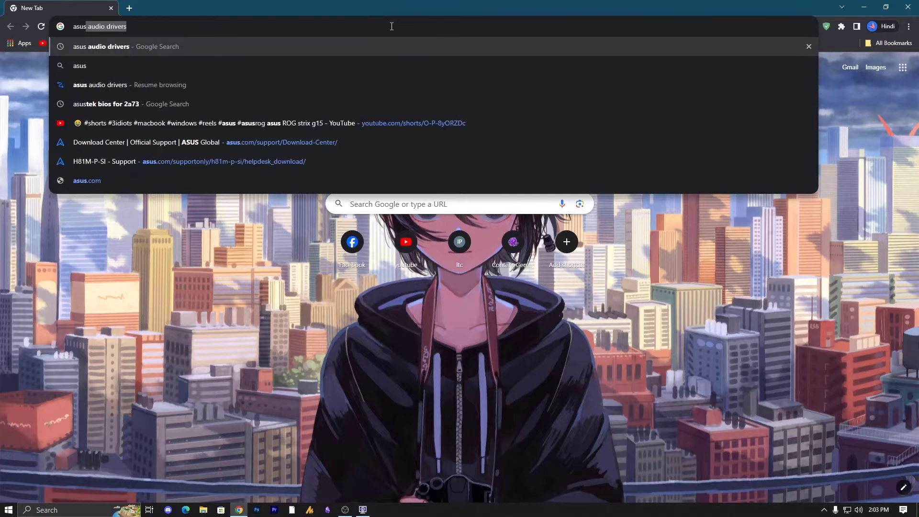
{"action": "key", "text": "Return"}
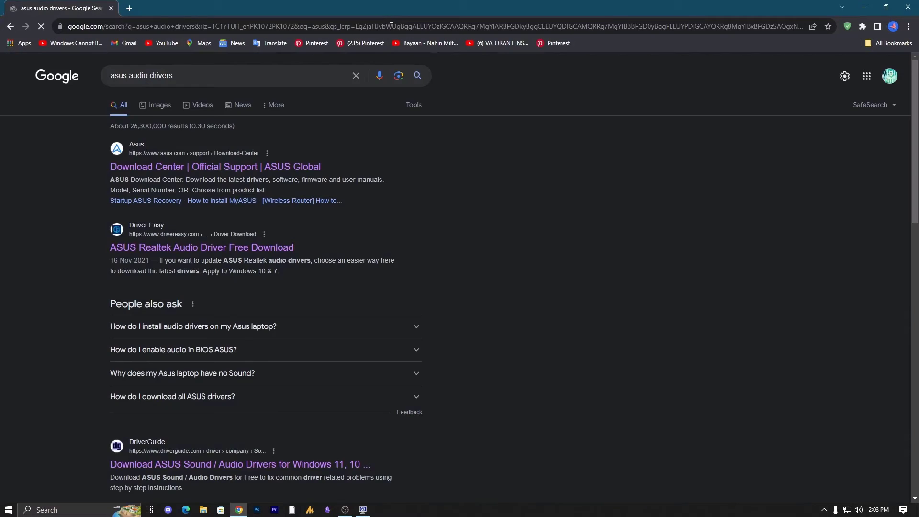
{"action": "left_click", "coordinate": [262, 168]}
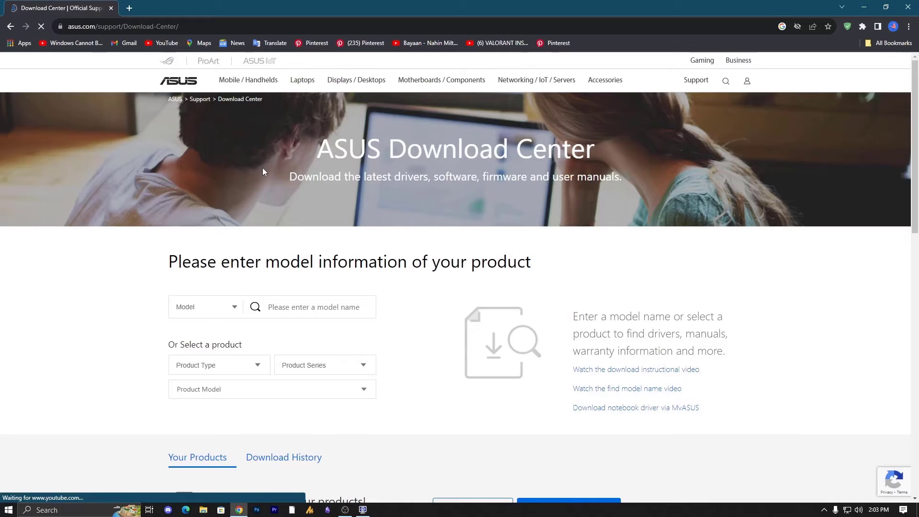
{"action": "key", "text": "alt+Left"}
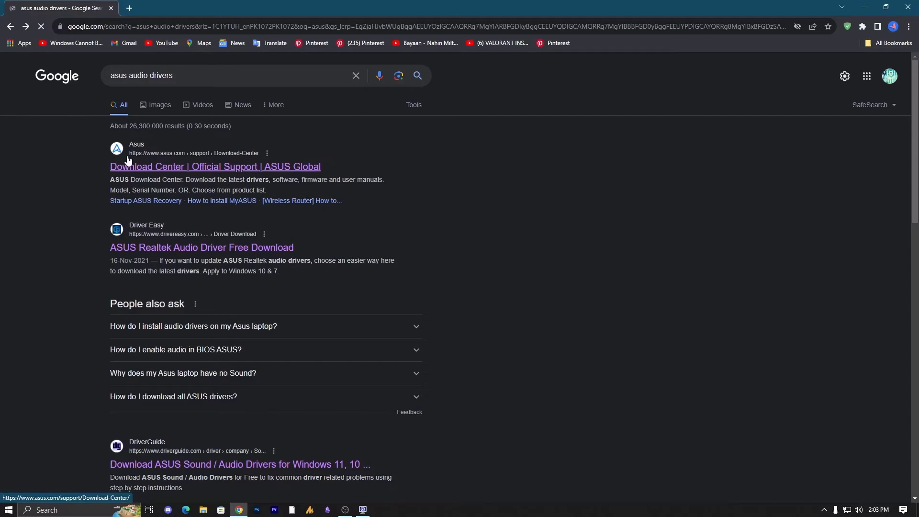
{"action": "left_click", "coordinate": [215, 167]}
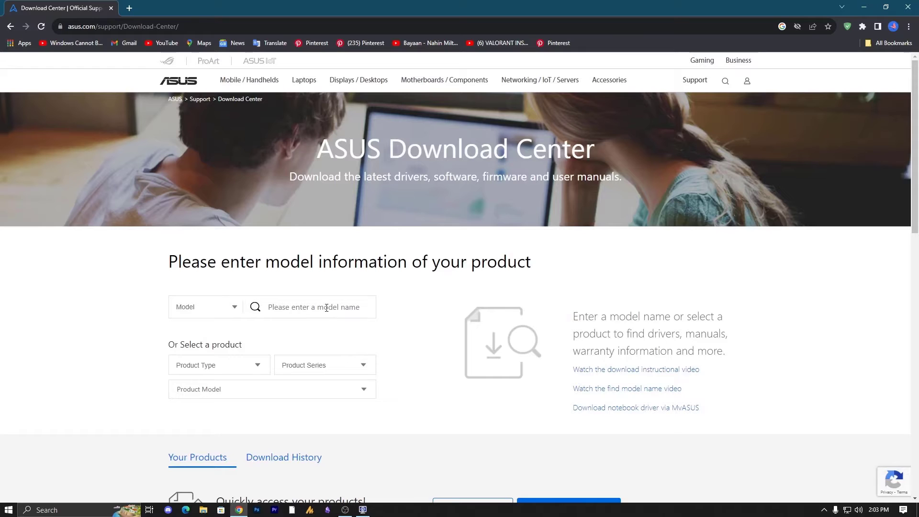
Choose lookup by model name, then restore Chrome to a smaller window.
{"action": "left_click", "coordinate": [223, 307]}
{"action": "left_click", "coordinate": [224, 307]}
{"action": "left_click", "coordinate": [296, 306]}
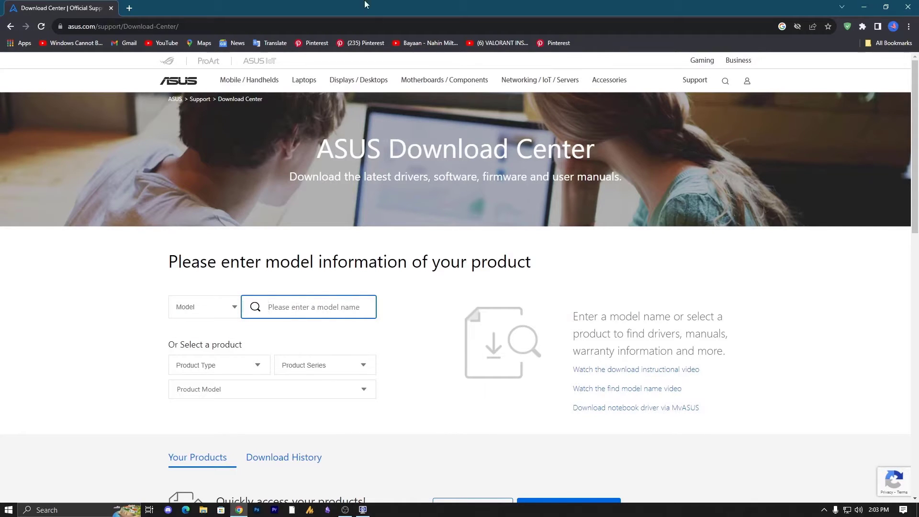
{"action": "key", "text": "super+Down"}
Place System Information left of Chrome and type 'h81m-p-' into the model-name search.
{"action": "left_click_drag", "start_coordinate": [301, 12], "coordinate": [1, 191]}
{"action": "left_click", "coordinate": [558, 258]}
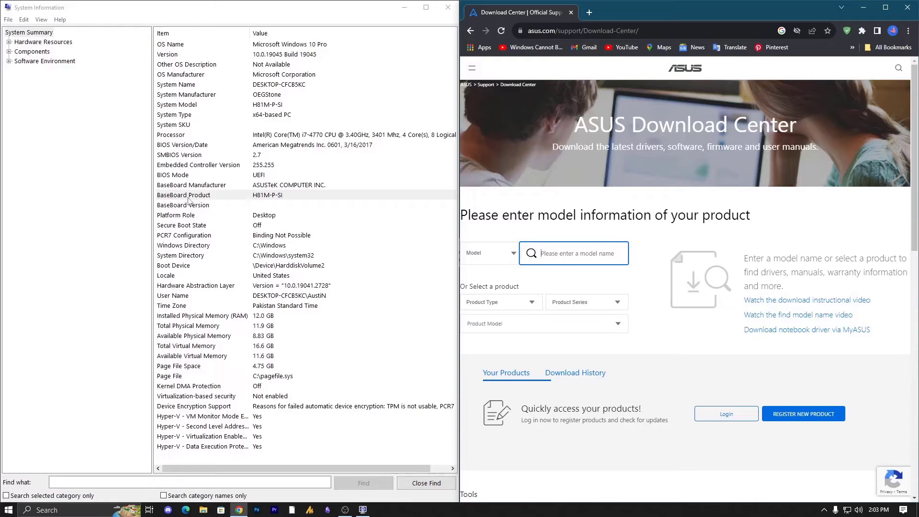
{"action": "left_click", "coordinate": [263, 197]}
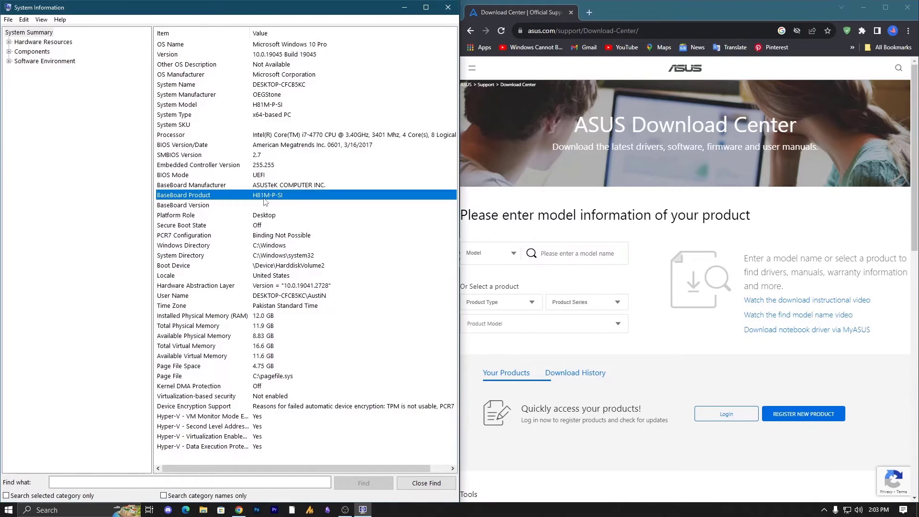
{"action": "left_click", "coordinate": [210, 106]}
{"action": "left_click", "coordinate": [566, 249]}
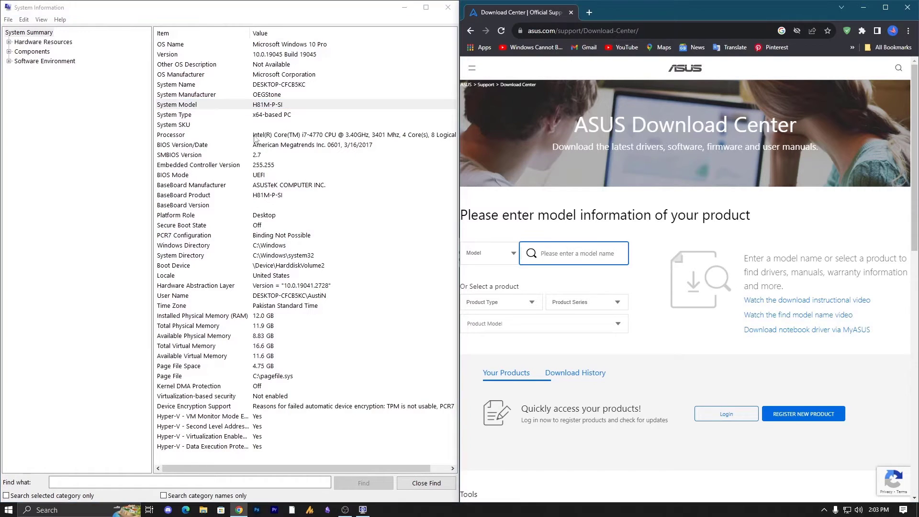
{"action": "left_click", "coordinate": [207, 107]}
{"action": "left_click", "coordinate": [583, 255]}
{"action": "type", "text": "h81"}
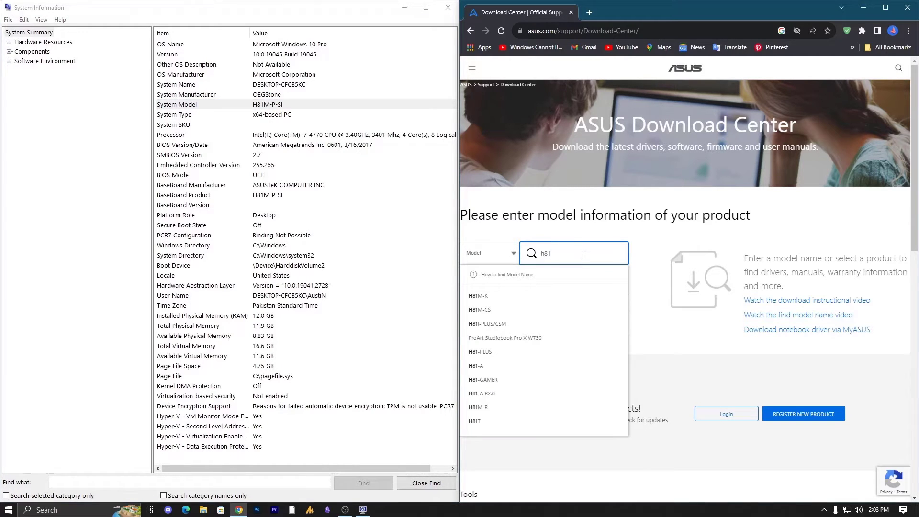
{"action": "type", "text": "m"}
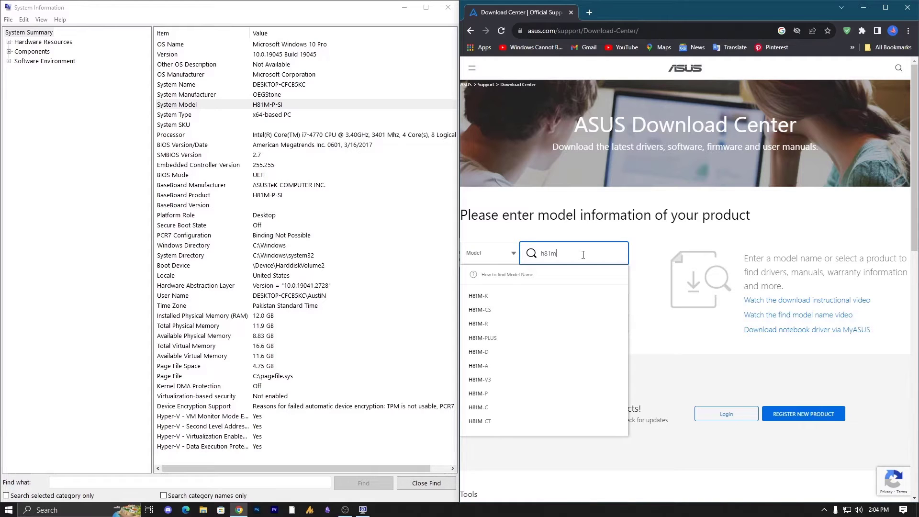
{"action": "type", "text": "-p-"}
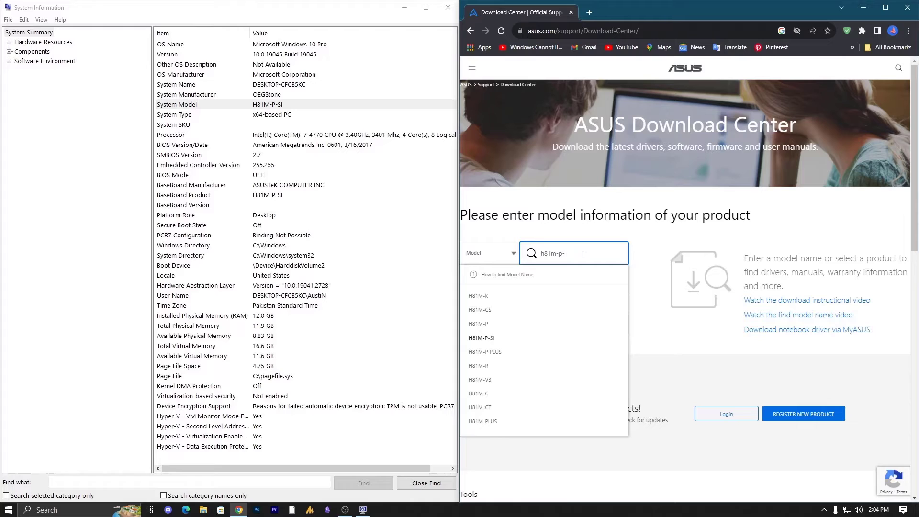
Open the H81M-P-SI board's Driver & Utility page with Chrome maximized.
{"action": "left_click", "coordinate": [511, 341]}
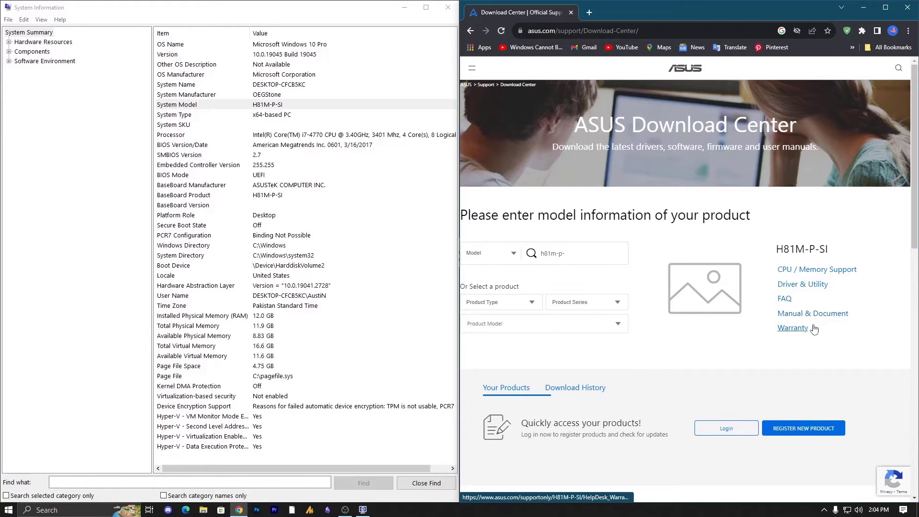
{"action": "left_click", "coordinate": [796, 285]}
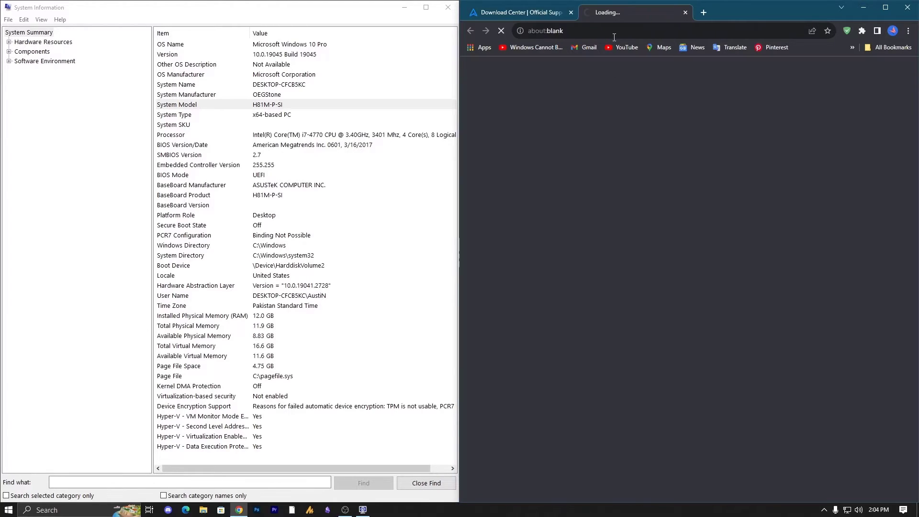
{"action": "double_click", "coordinate": [736, 14]}
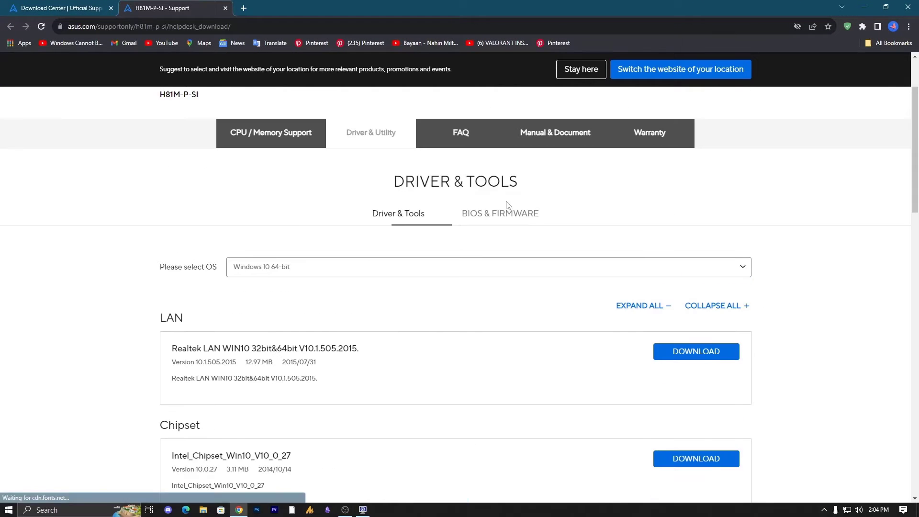
{"action": "left_click", "coordinate": [500, 214]}
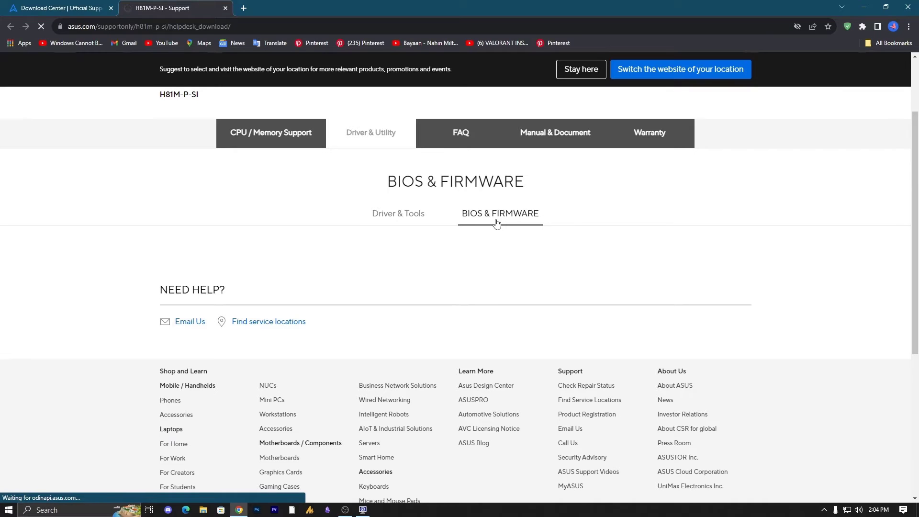
{"action": "left_click", "coordinate": [416, 216]}
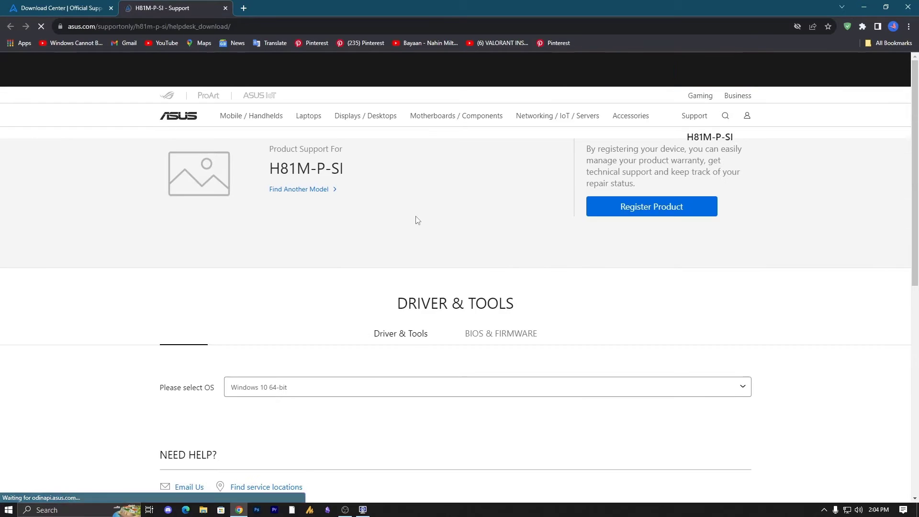
Scroll to the Audio drivers and highlight the Realtek driver's name, version and 2015/06/30 date.
{"action": "scroll", "coordinate": [414, 335], "scroll_direction": "down", "scroll_amount": 6}
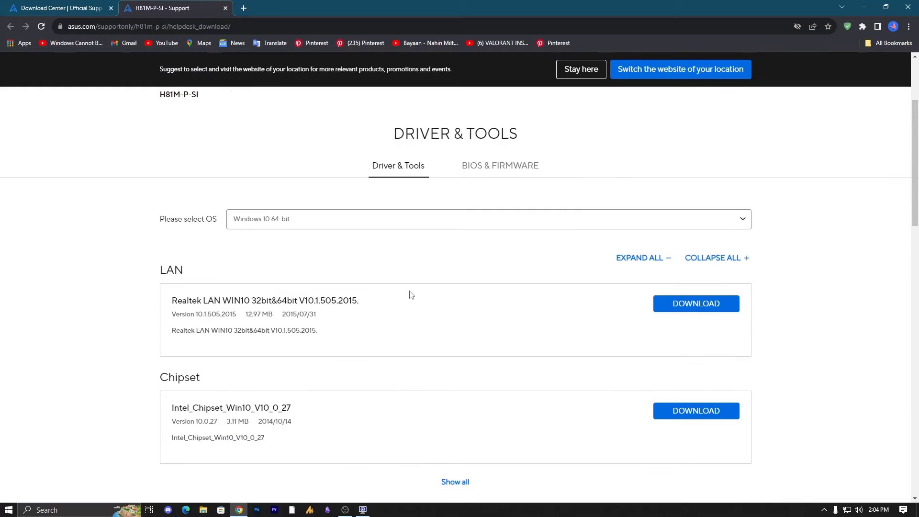
{"action": "scroll", "coordinate": [417, 285], "scroll_direction": "down", "scroll_amount": 2}
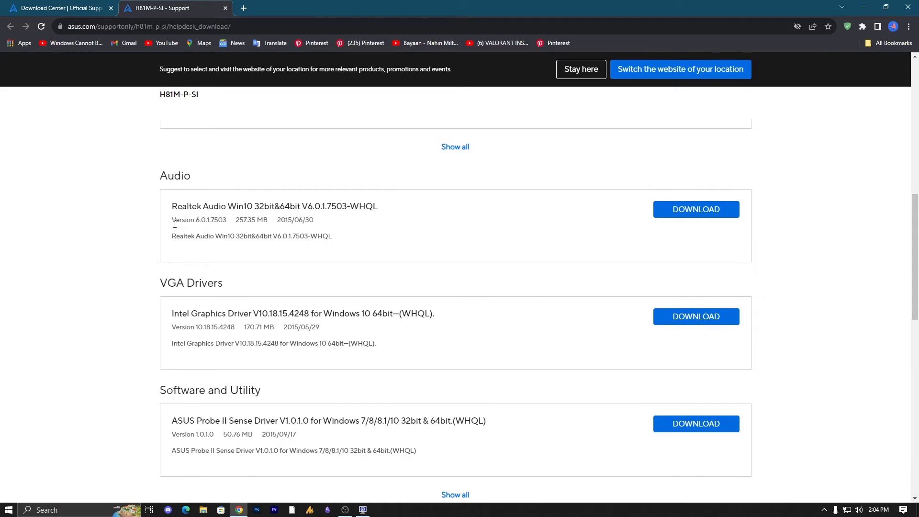
{"action": "left_click_drag", "start_coordinate": [172, 222], "coordinate": [235, 221]}
{"action": "left_click", "coordinate": [238, 220]}
{"action": "left_click_drag", "start_coordinate": [173, 206], "coordinate": [298, 205]}
{"action": "left_click", "coordinate": [278, 224]}
{"action": "left_click_drag", "start_coordinate": [278, 221], "coordinate": [313, 220]}
{"action": "left_click", "coordinate": [284, 220]}
Check the driver's size and date, then select the 'Realtek Audio Win10 32bit&64bit' title.
{"action": "double_click", "coordinate": [299, 220]}
{"action": "double_click", "coordinate": [310, 220]}
{"action": "scroll", "coordinate": [512, 287], "scroll_direction": "up", "scroll_amount": 1}
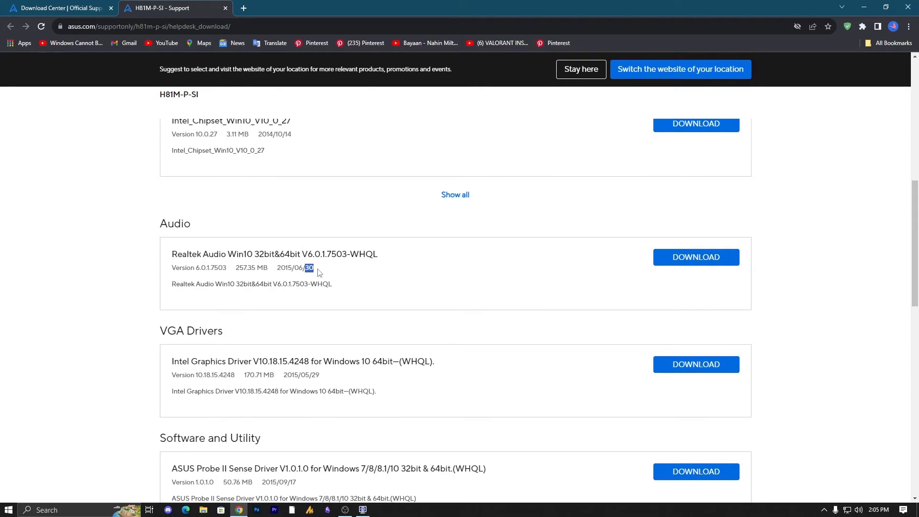
{"action": "left_click_drag", "start_coordinate": [313, 268], "coordinate": [282, 271]}
{"action": "left_click", "coordinate": [297, 279]}
{"action": "left_click_drag", "start_coordinate": [174, 253], "coordinate": [301, 252]}
{"action": "key", "text": "ctrl+c"}
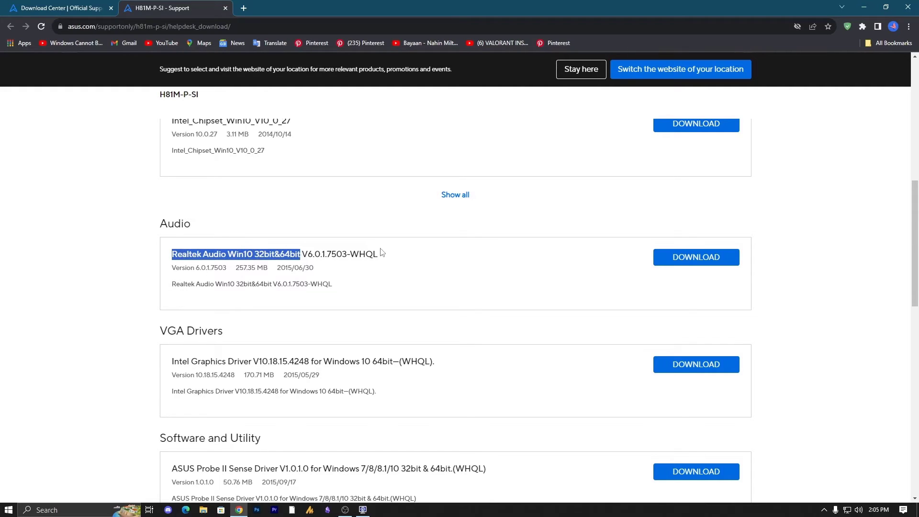
Search the pasted Realtek Audio Win10 title in a new tab.
{"action": "left_click", "coordinate": [244, 8]}
{"action": "key", "text": "ctrl+v"}
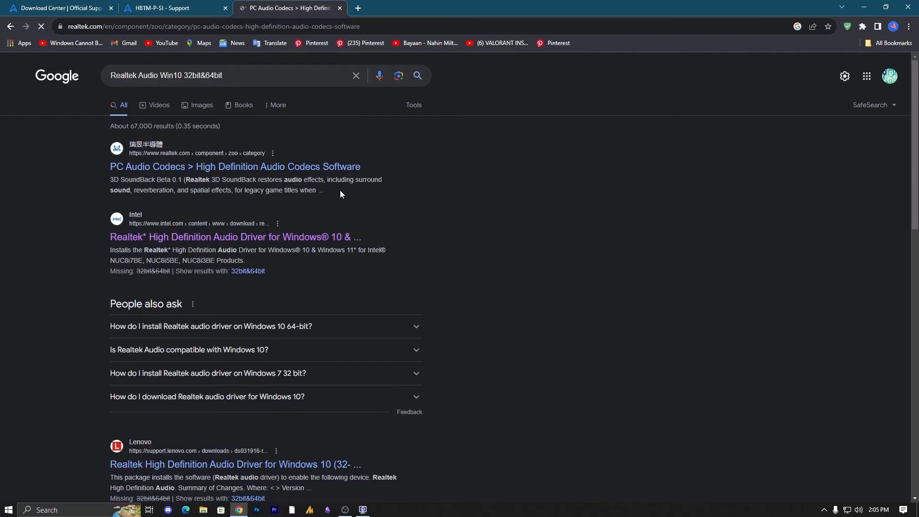
{"action": "scroll", "coordinate": [334, 313], "scroll_direction": "down", "scroll_amount": 6}
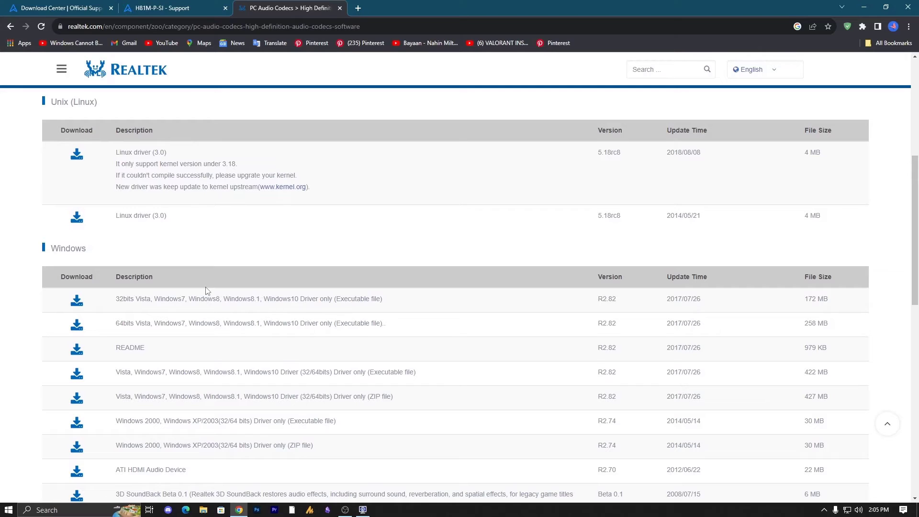
{"action": "scroll", "coordinate": [207, 290], "scroll_direction": "up", "scroll_amount": 1}
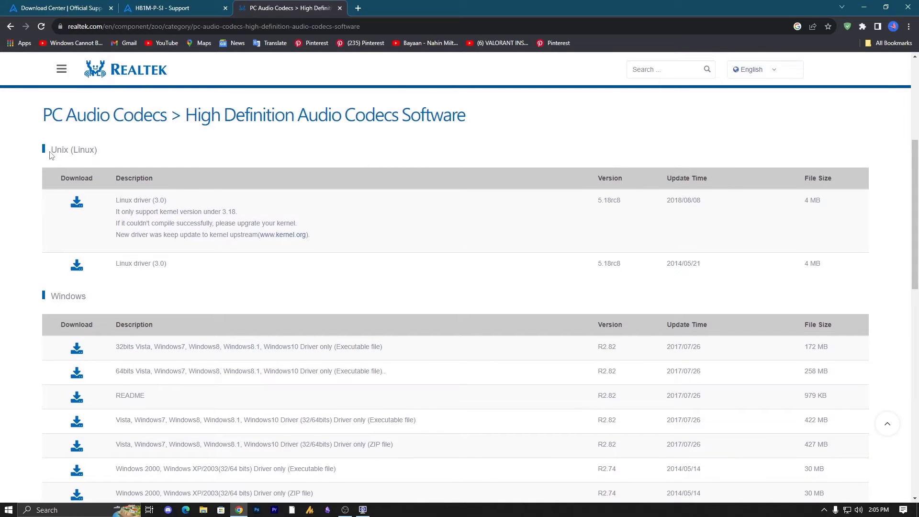
On Realtek's audio codecs page, compare the Windows 32-bit and 64-bit driver downloads.
{"action": "left_click_drag", "start_coordinate": [53, 150], "coordinate": [144, 152]}
{"action": "left_click_drag", "start_coordinate": [50, 296], "coordinate": [135, 299]}
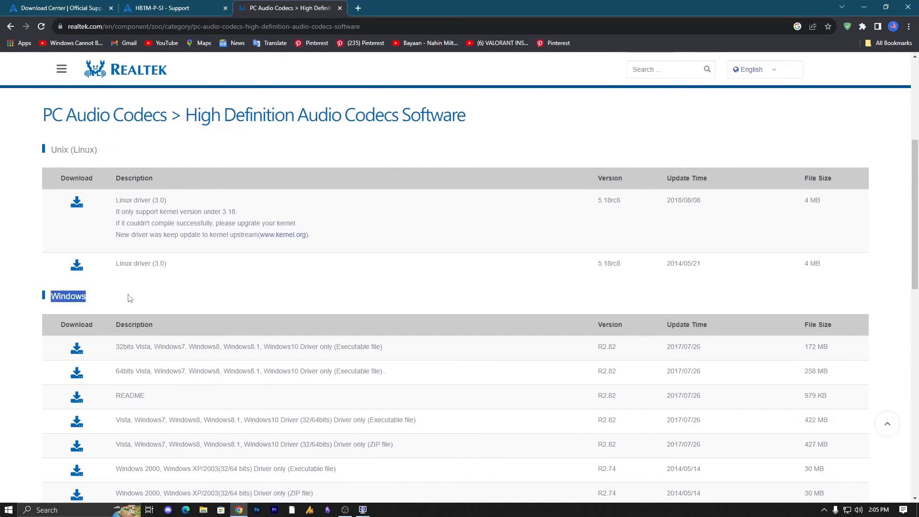
{"action": "scroll", "coordinate": [150, 321], "scroll_direction": "down", "scroll_amount": 2}
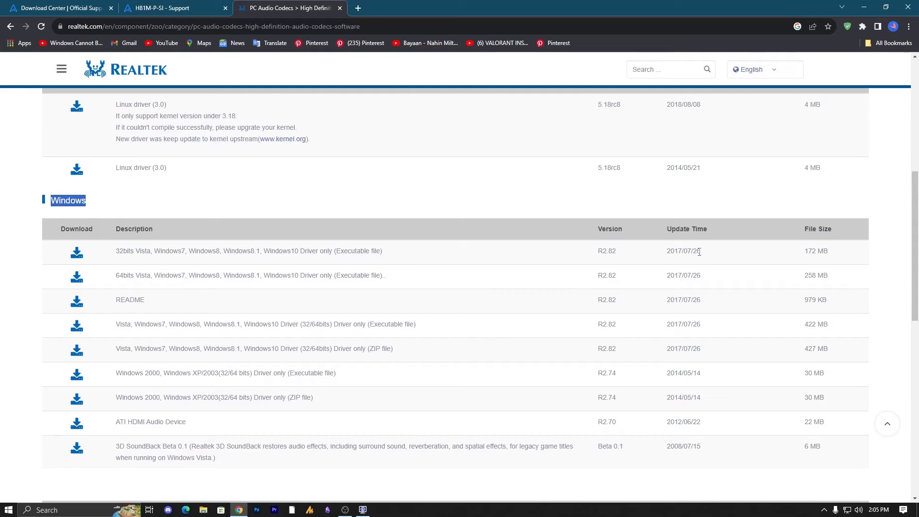
{"action": "left_click_drag", "start_coordinate": [703, 255], "coordinate": [664, 259]}
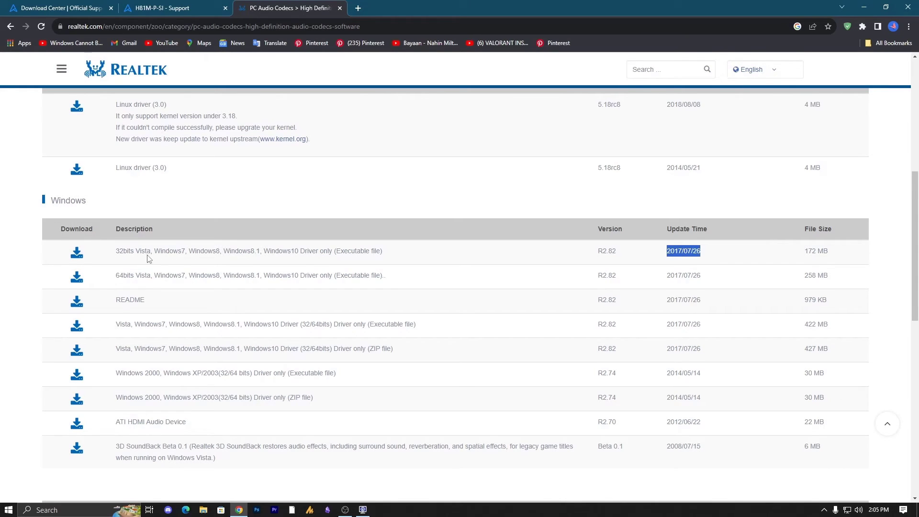
{"action": "left_click_drag", "start_coordinate": [119, 276], "coordinate": [134, 277]}
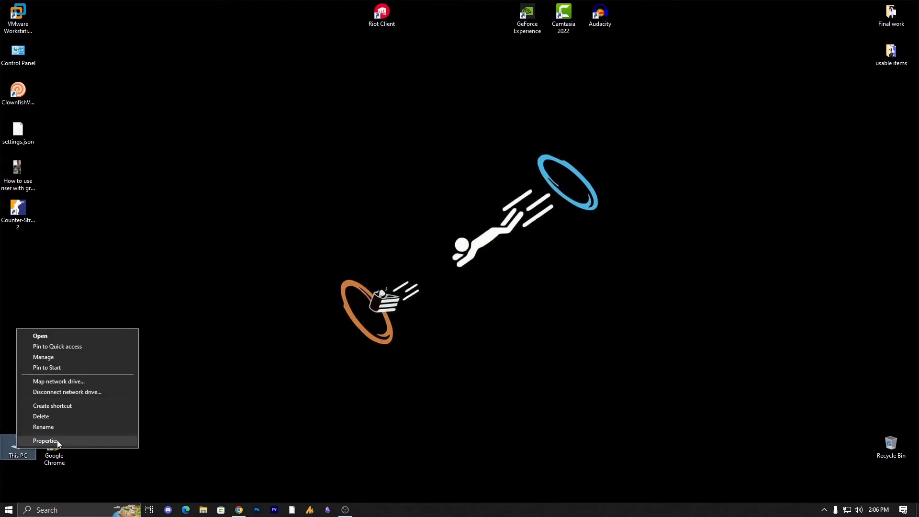
Confirm a 64-bit system type in About settings, then return to the Realtek page in Chrome.
{"action": "left_click", "coordinate": [59, 439]}
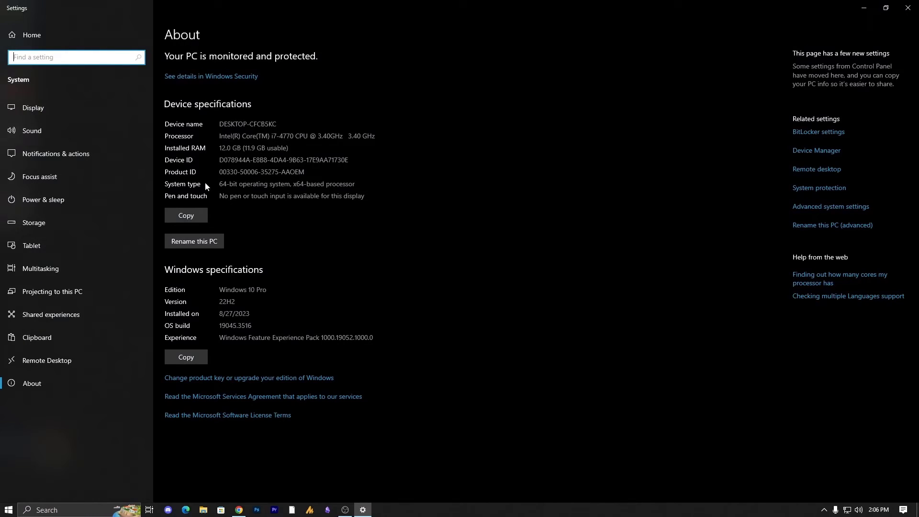
{"action": "left_click_drag", "start_coordinate": [218, 185], "coordinate": [389, 189]}
{"action": "left_click", "coordinate": [907, 7]}
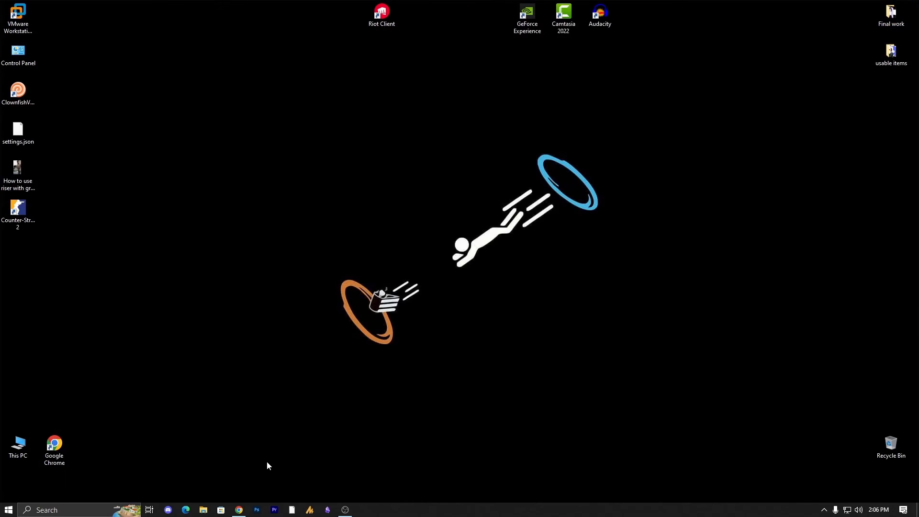
{"action": "left_click", "coordinate": [239, 510]}
{"action": "left_click", "coordinate": [144, 275]}
Download the 64-bit Windows 10 Realtek driver, accepting the terms and saving to Downloads.
{"action": "left_click_drag", "start_coordinate": [119, 275], "coordinate": [382, 273]}
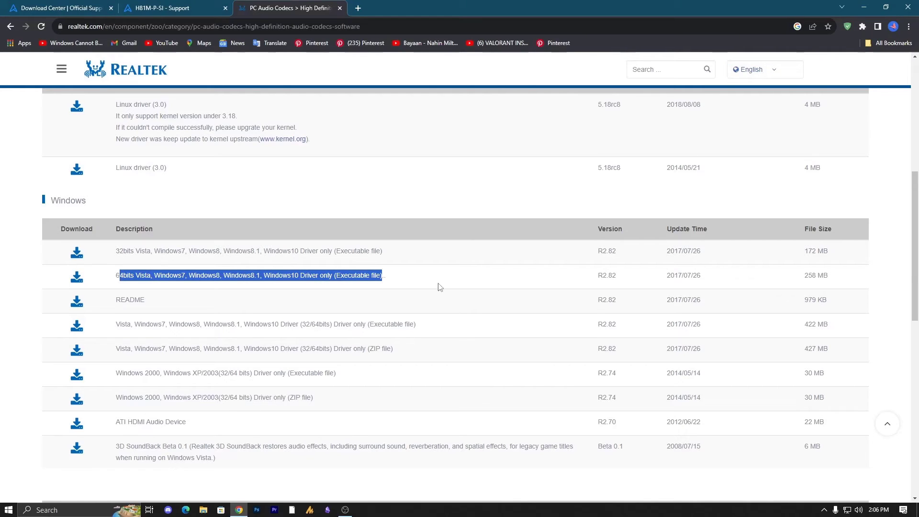
{"action": "left_click", "coordinate": [76, 280]}
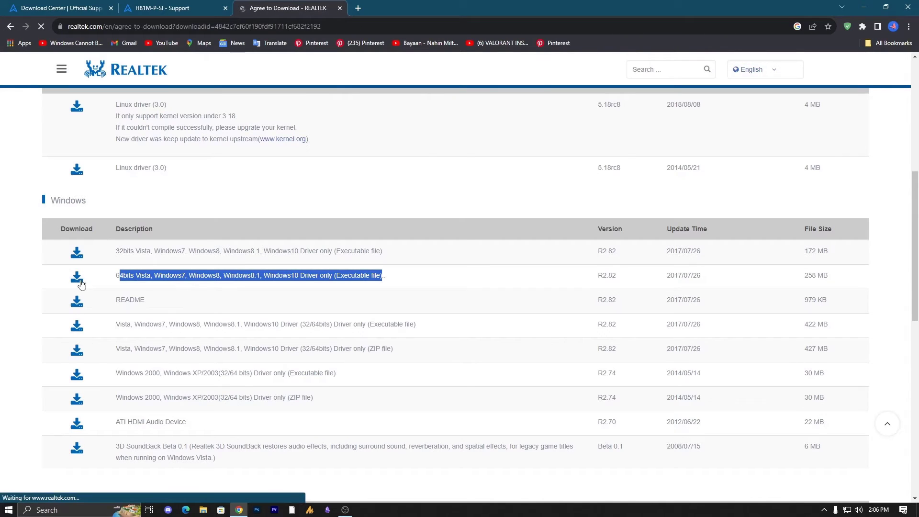
{"action": "scroll", "coordinate": [207, 392], "scroll_direction": "down", "scroll_amount": 2}
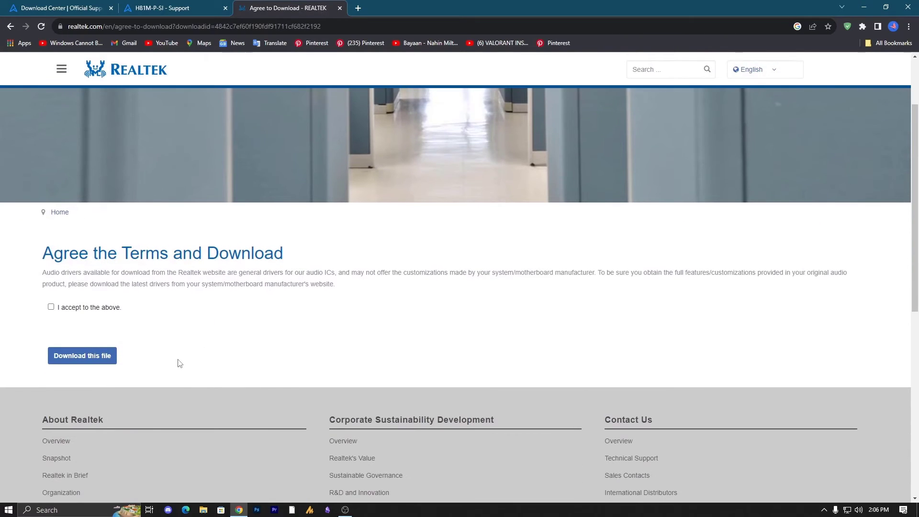
{"action": "left_click", "coordinate": [50, 307]}
{"action": "left_click", "coordinate": [107, 358]}
{"action": "left_click", "coordinate": [707, 190]}
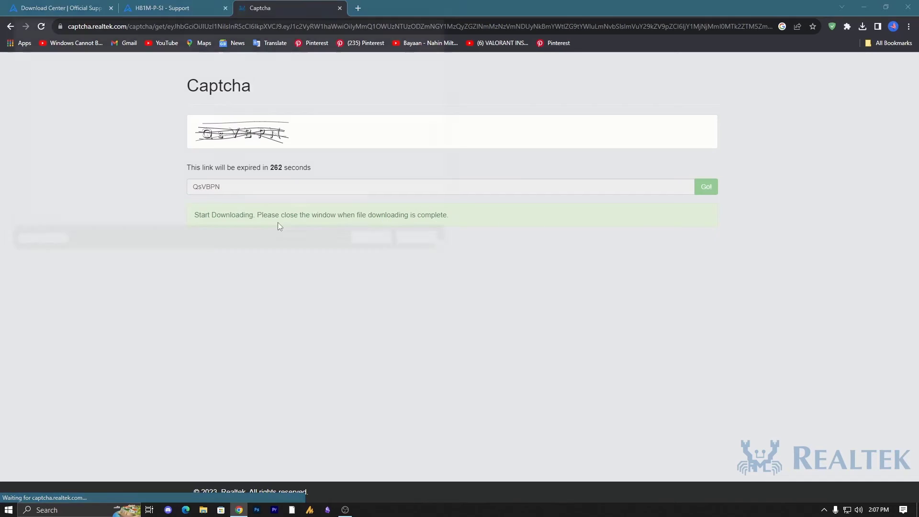
{"action": "left_click", "coordinate": [37, 116]}
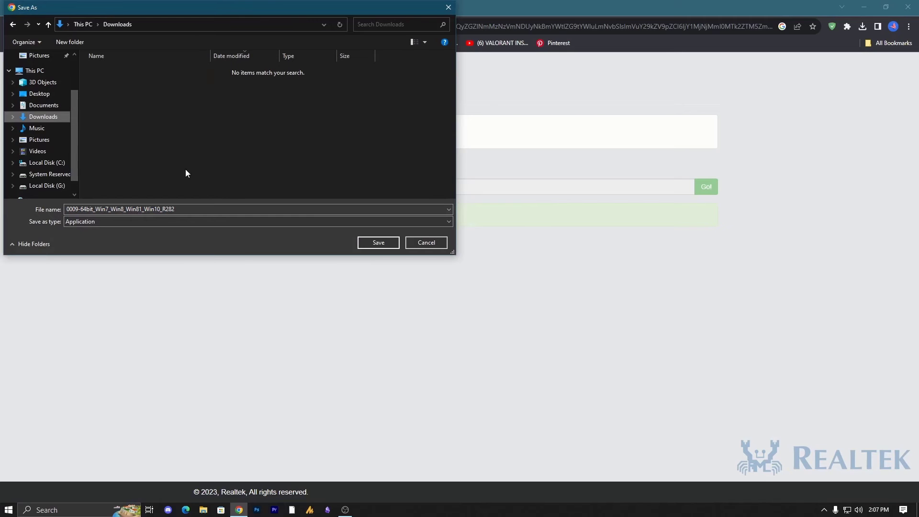
{"action": "left_click", "coordinate": [379, 242]}
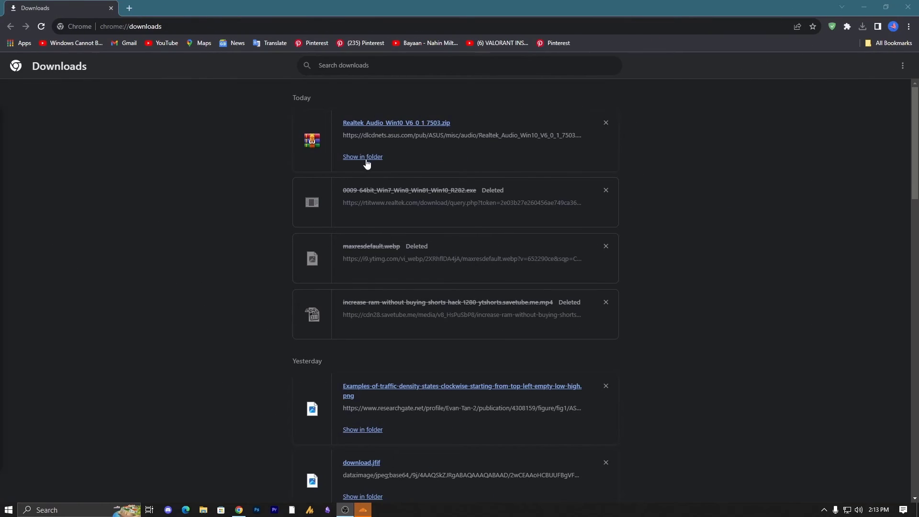
Show the Realtek_Audio_Win10_V6_0_1_7503.zip archive in its Downloads folder.
{"action": "left_click", "coordinate": [373, 158]}
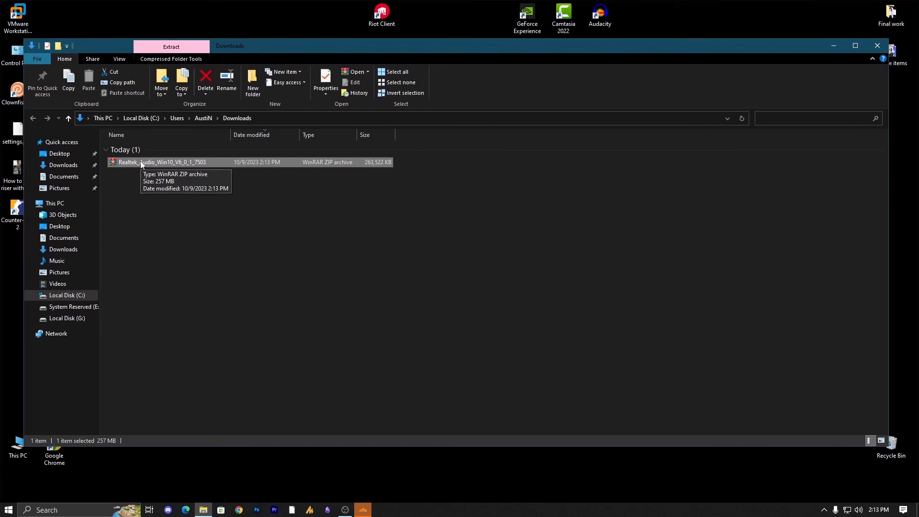
Extract the zip to Realtek_Audio_Win10_V6_0_1_7503, open its Realtek subfolder and select AsusSetup.
{"action": "right_click", "coordinate": [142, 164]}
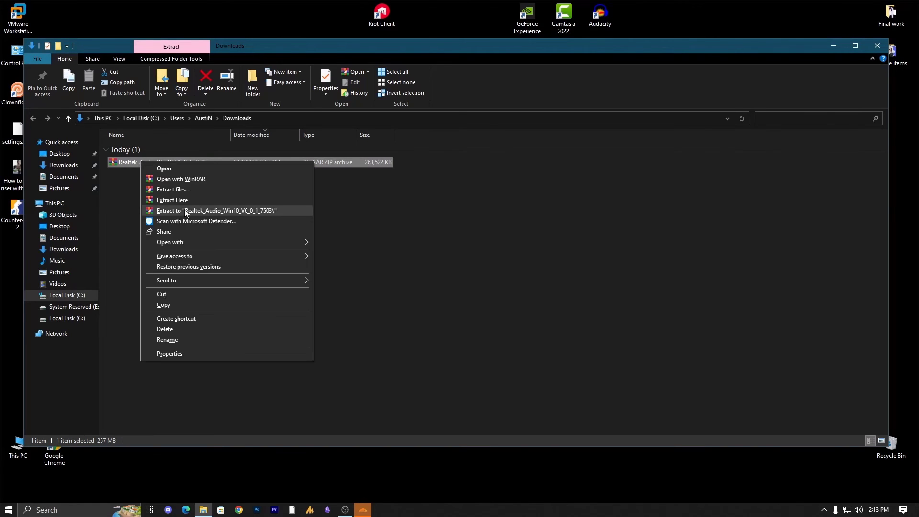
{"action": "left_click", "coordinate": [196, 210]}
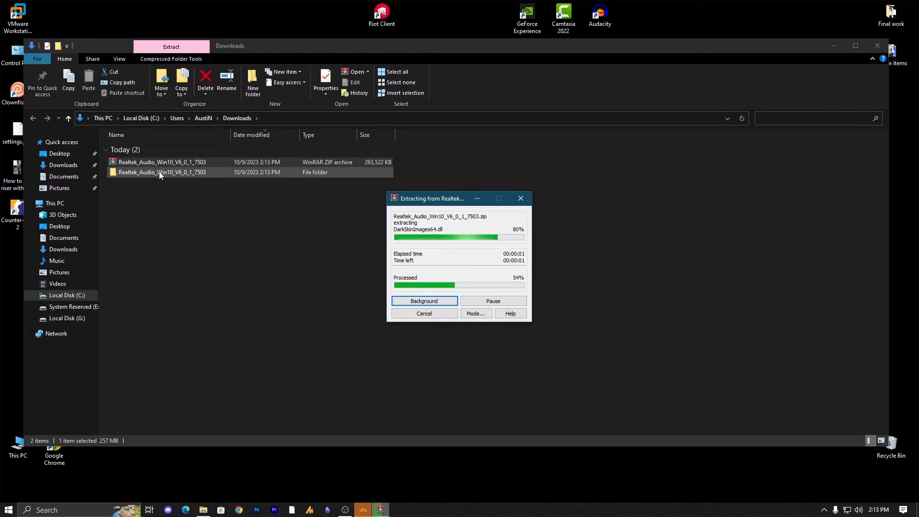
{"action": "left_click", "coordinate": [159, 171]}
{"action": "double_click", "coordinate": [171, 173]}
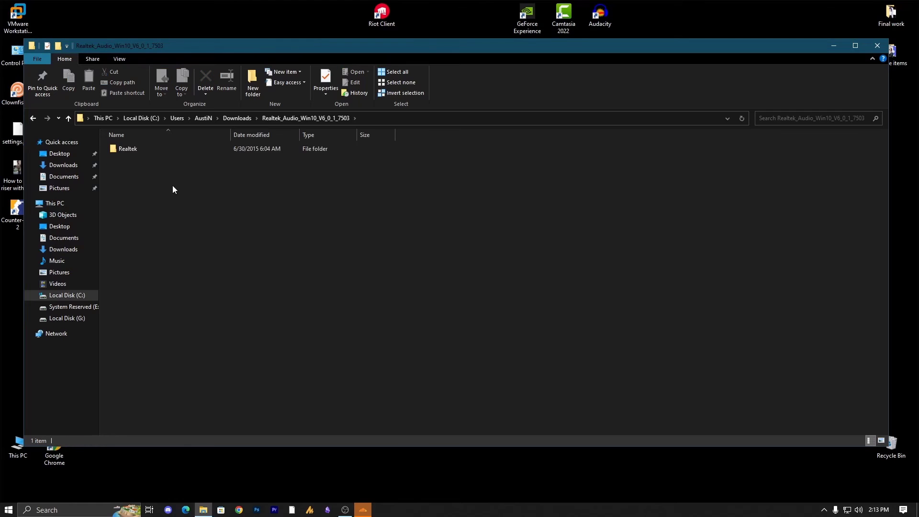
{"action": "double_click", "coordinate": [172, 152]}
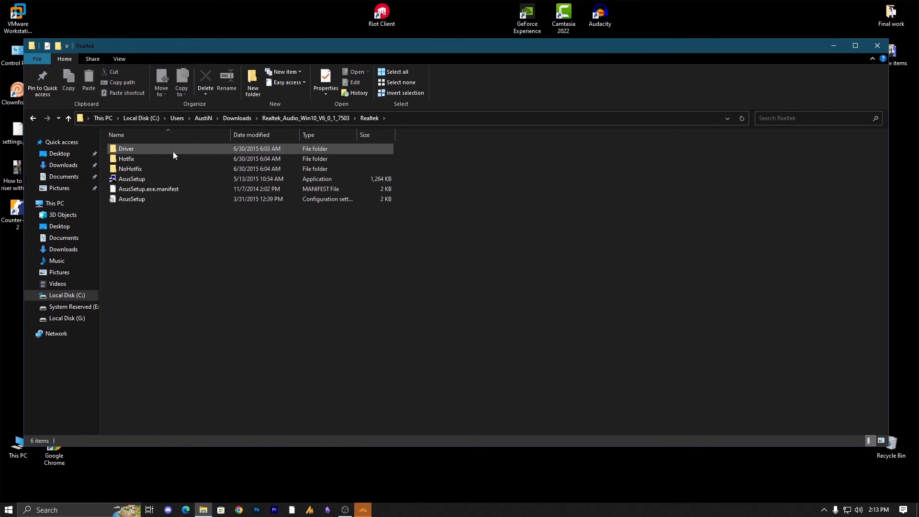
{"action": "left_click", "coordinate": [144, 179]}
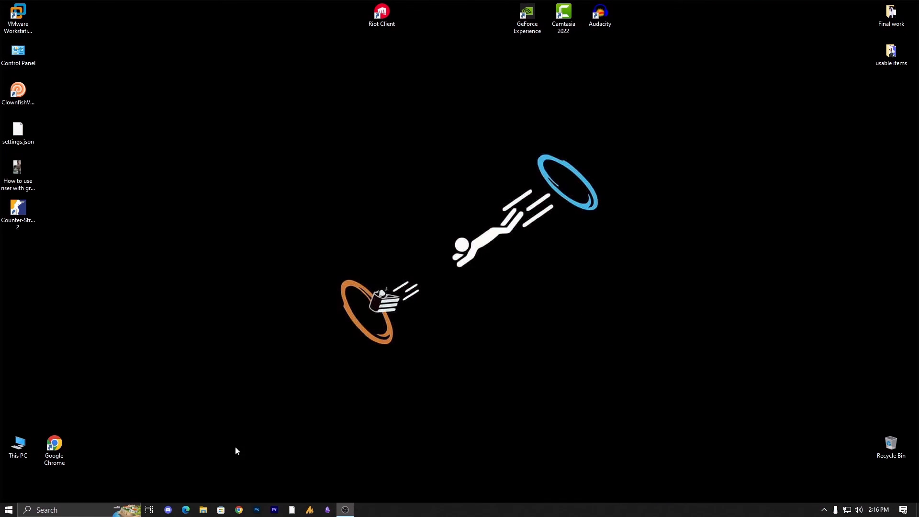
Open Control Panel from Start search and go to Hardware and Sound > Sound.
{"action": "left_click", "coordinate": [13, 510]}
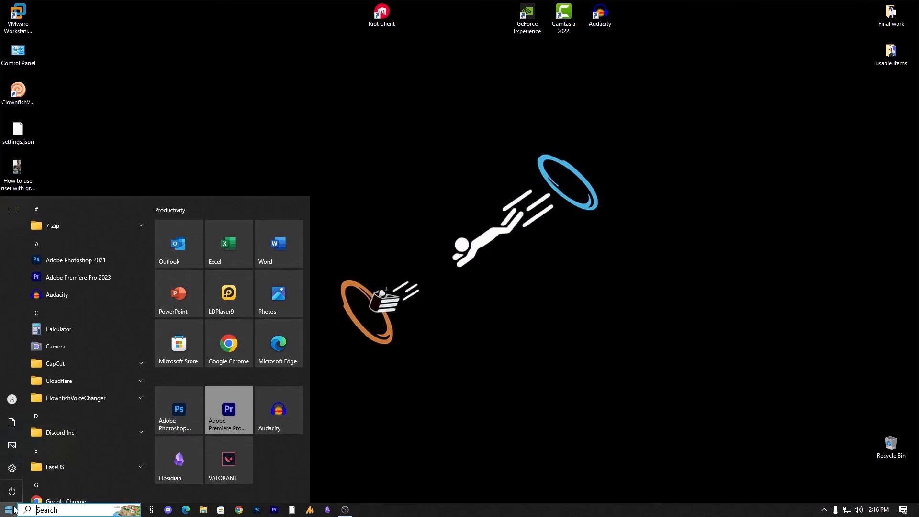
{"action": "type", "text": "control"}
{"action": "key", "text": "Return"}
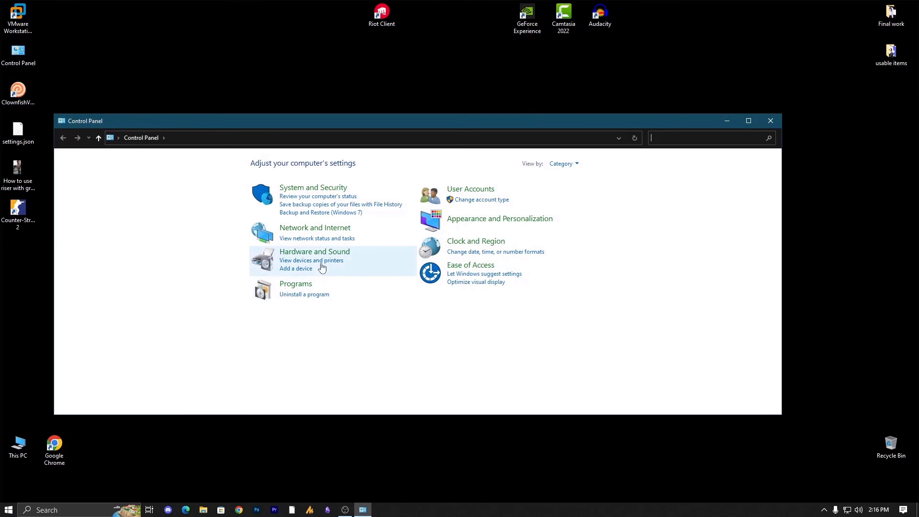
{"action": "left_click", "coordinate": [315, 252]}
{"action": "left_click", "coordinate": [190, 215]}
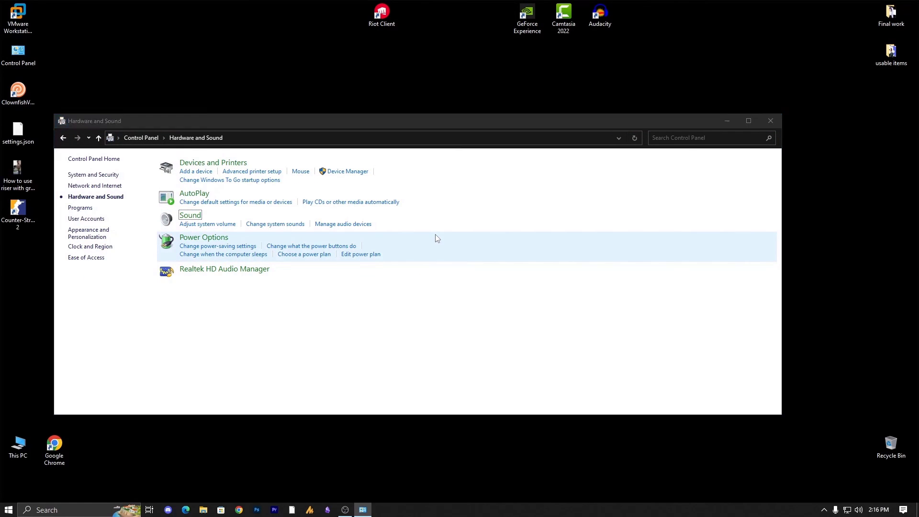
On the Recording tab, center the Sound dialog and bring up Stereo Mix's options.
{"action": "left_click", "coordinate": [60, 38]}
{"action": "left_click_drag", "start_coordinate": [96, 23], "coordinate": [417, 106]}
{"action": "left_click", "coordinate": [379, 241]}
{"action": "right_click", "coordinate": [396, 241]}
Enable Stereo Mix, then review its options and the show-disabled-devices options.
{"action": "left_click", "coordinate": [410, 245]}
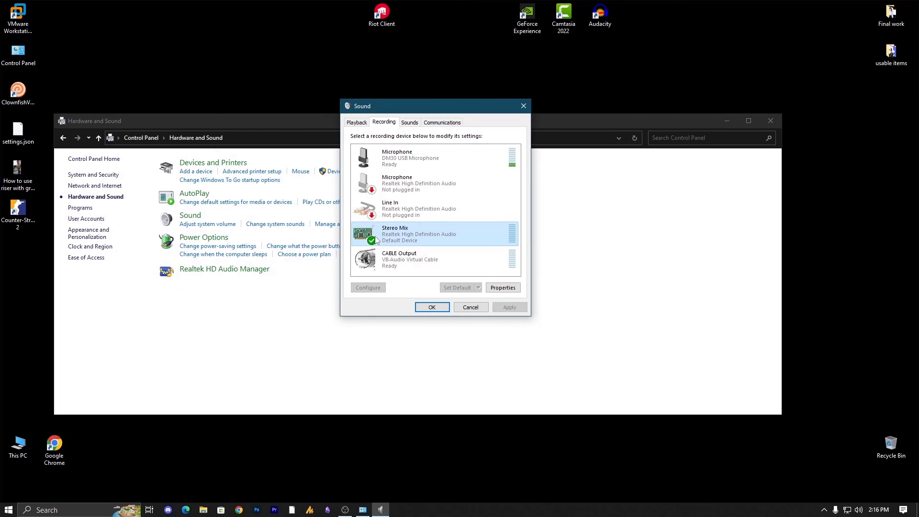
{"action": "right_click", "coordinate": [404, 237]}
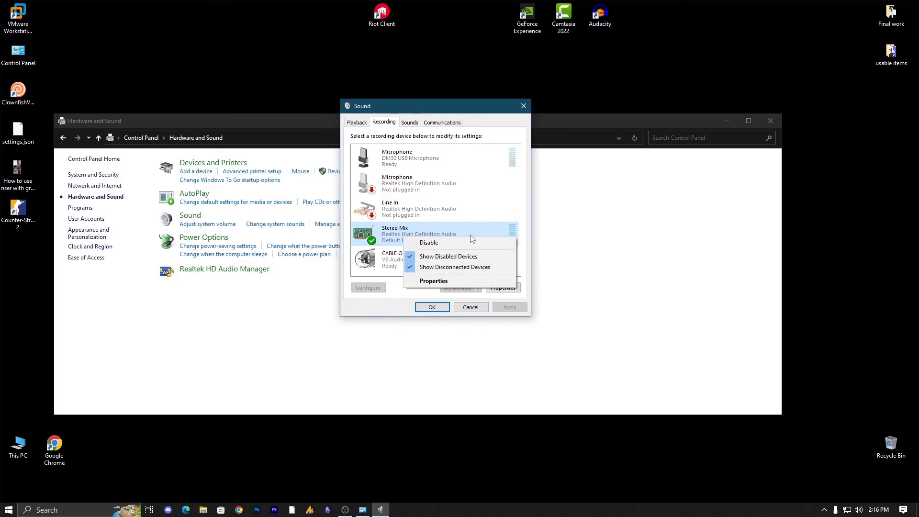
{"action": "key", "text": "Escape"}
{"action": "right_click", "coordinate": [491, 274]}
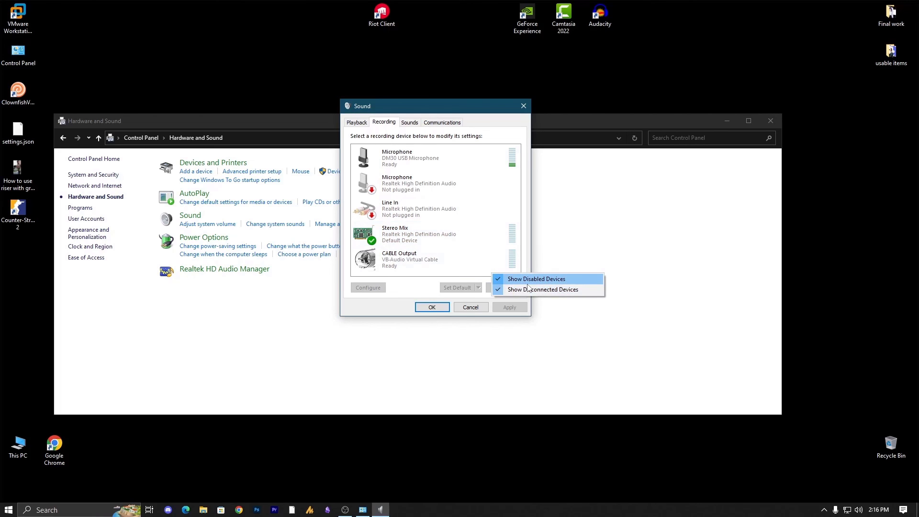
Disable Stereo Mix, confirm the Sound dialog with OK, and close Hardware and Sound.
{"action": "right_click", "coordinate": [409, 234]}
{"action": "left_click", "coordinate": [429, 239]}
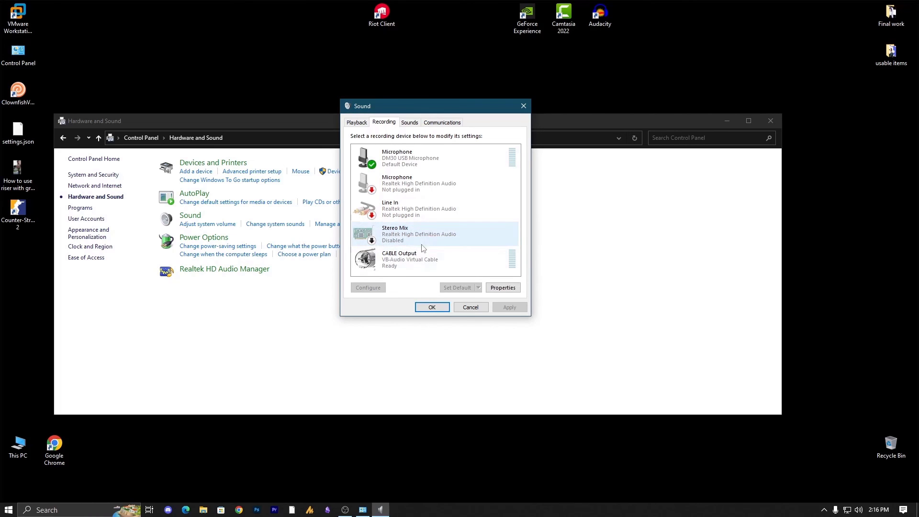
{"action": "left_click", "coordinate": [432, 306]}
{"action": "left_click", "coordinate": [770, 120]}
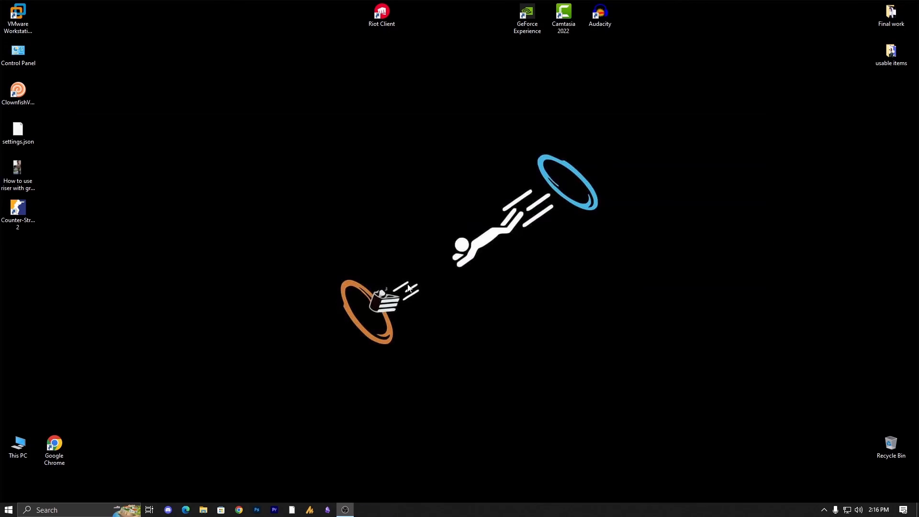